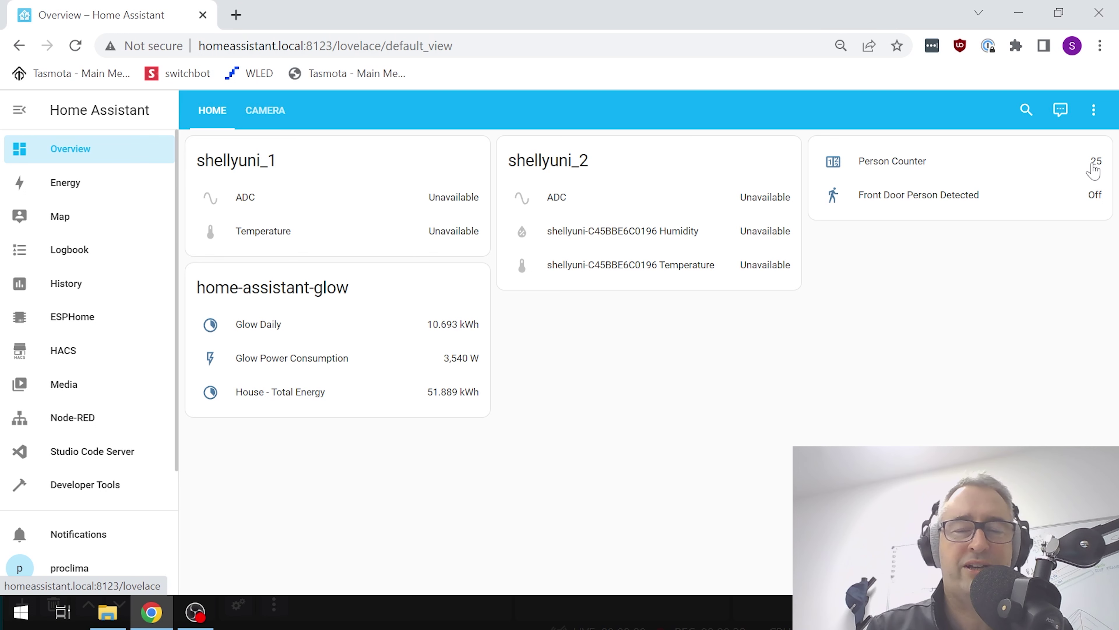
# Open the full history page for the Person Counter helper.
pyautogui.click(838, 162)
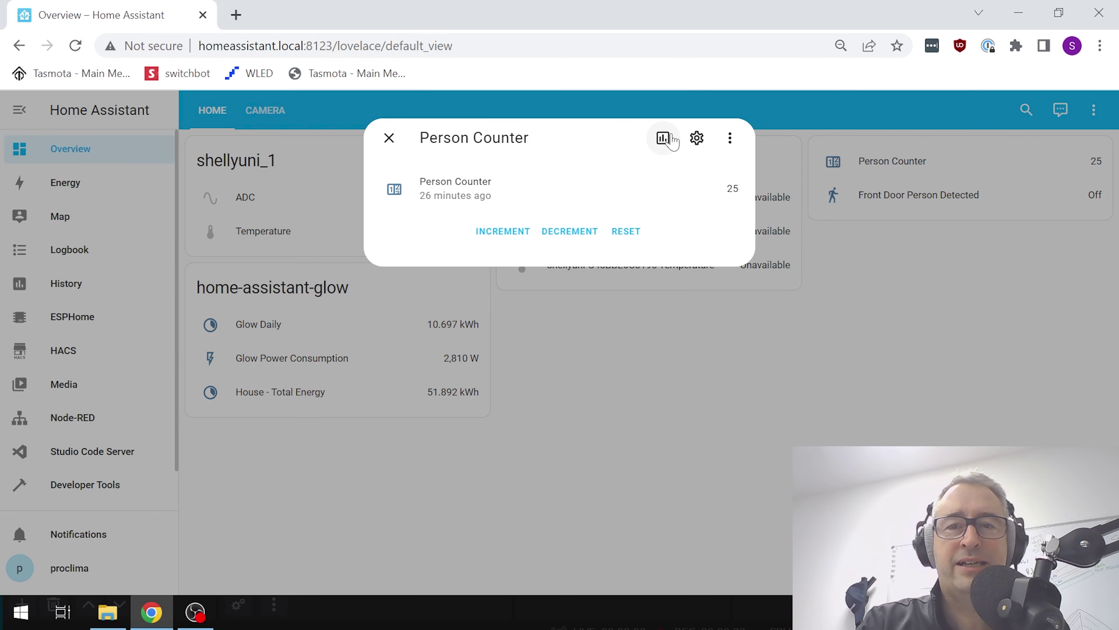
pyautogui.click(662, 139)
pyautogui.moveTo(502, 331)
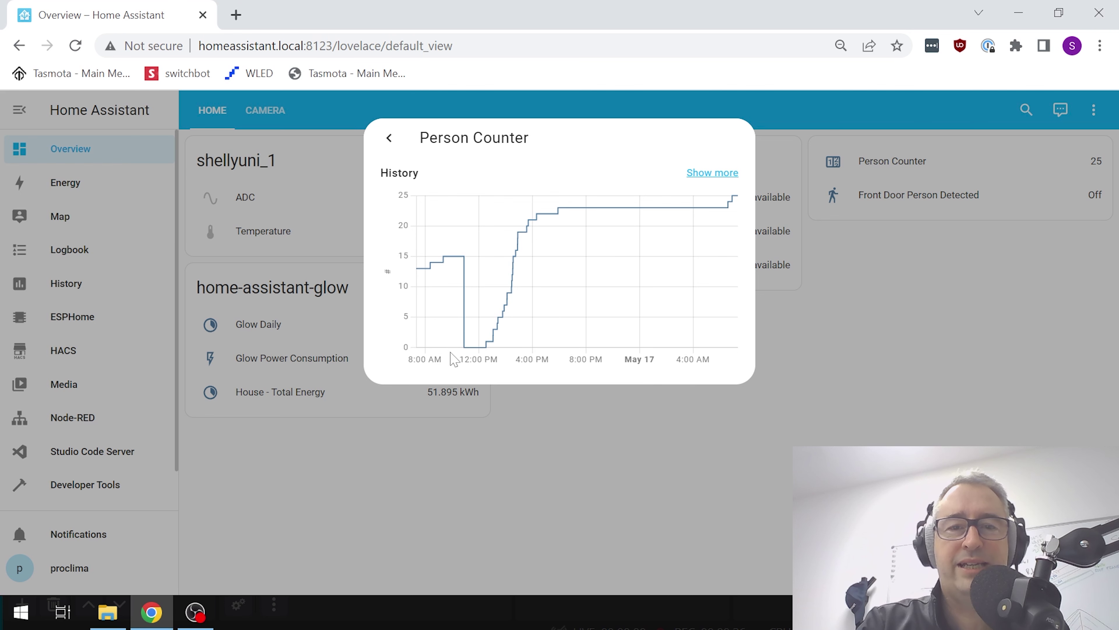
pyautogui.click(712, 173)
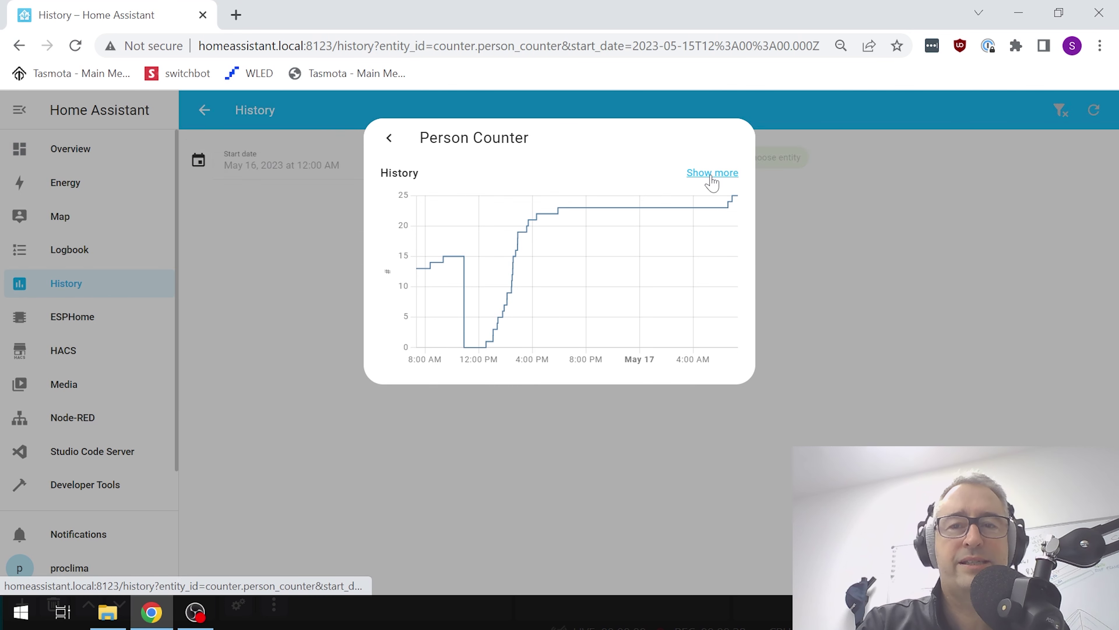
# Set the history range to May 9–17 and review the counter's daily rises and resets.
pyautogui.click(303, 160)
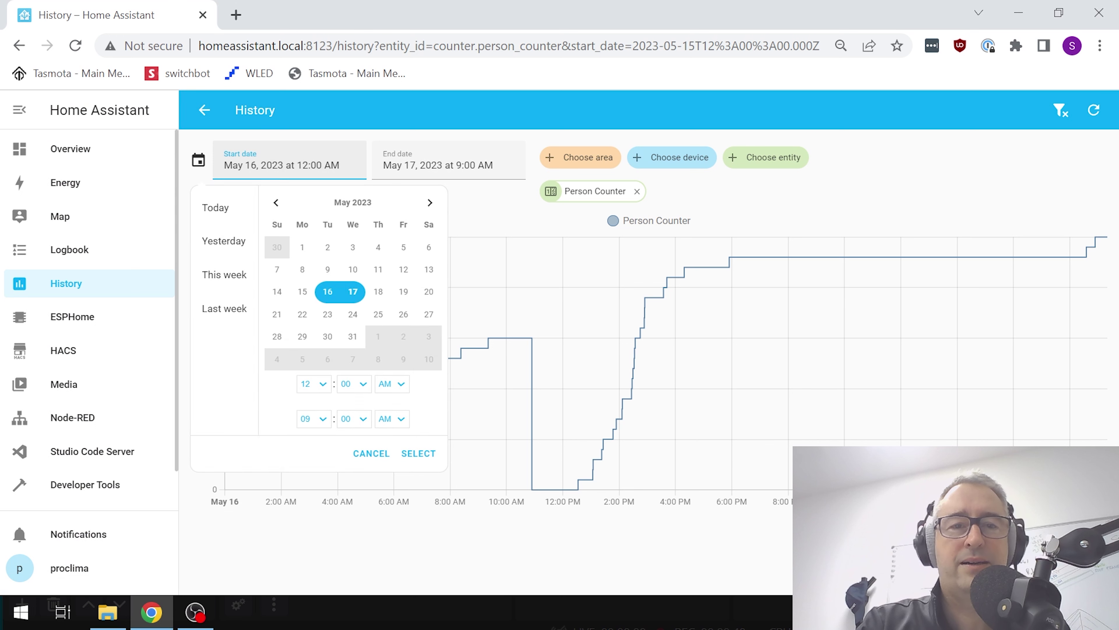
pyautogui.click(327, 270)
pyautogui.click(353, 292)
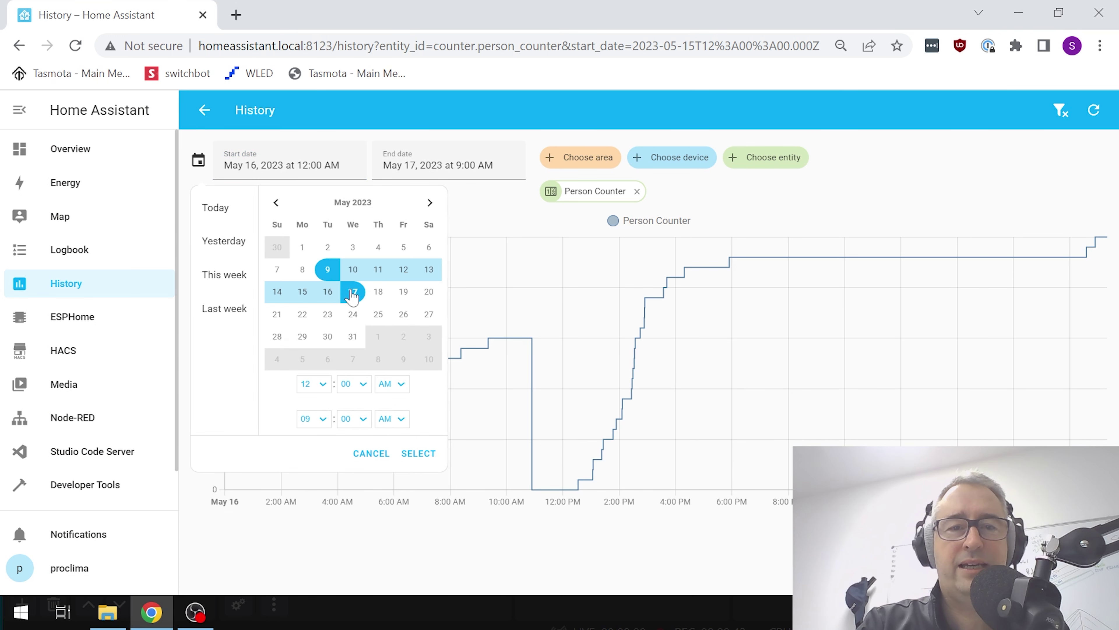
pyautogui.click(424, 454)
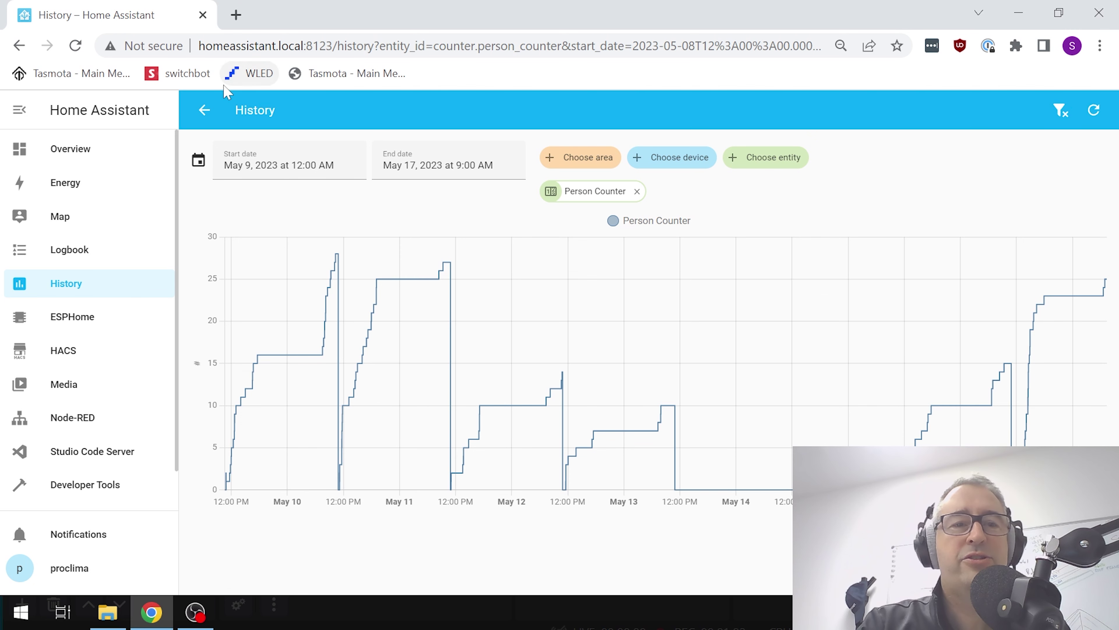
pyautogui.scroll(-1, 119, 383)
# Go to Settings > Devices & Services > Helpers and inspect the Person Counter helper's details, then close them.
pyautogui.click(85, 489)
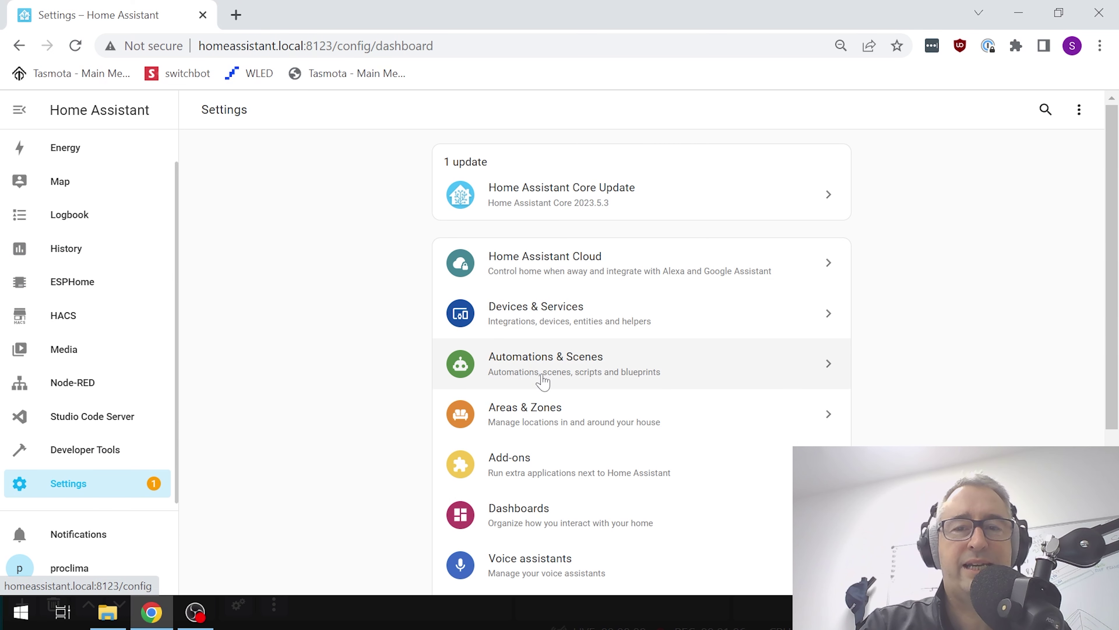
pyautogui.click(542, 321)
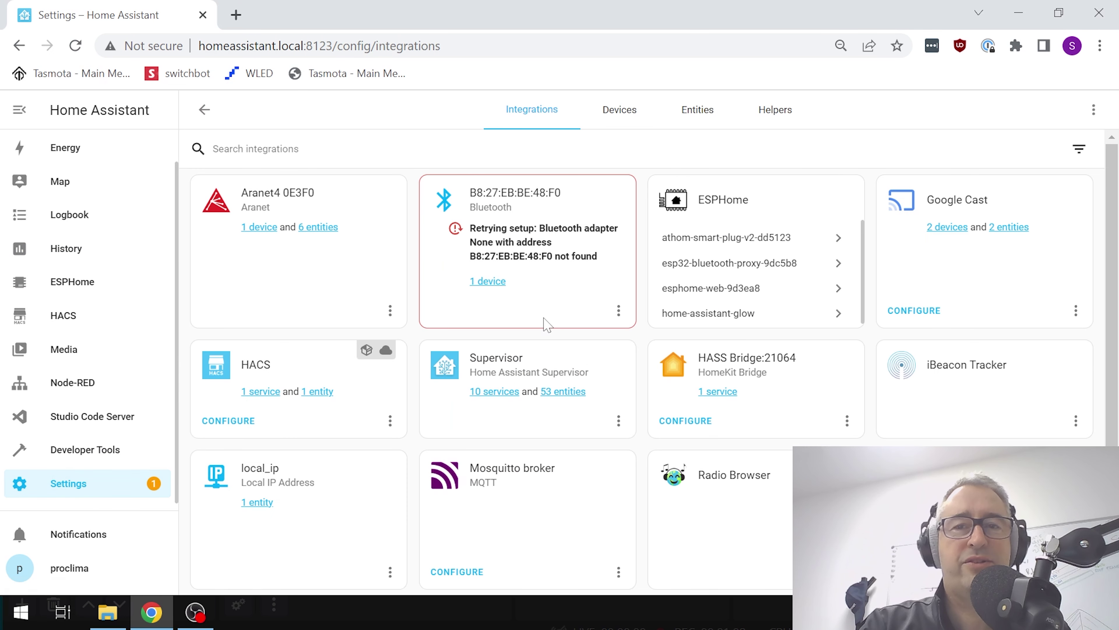
pyautogui.click(761, 116)
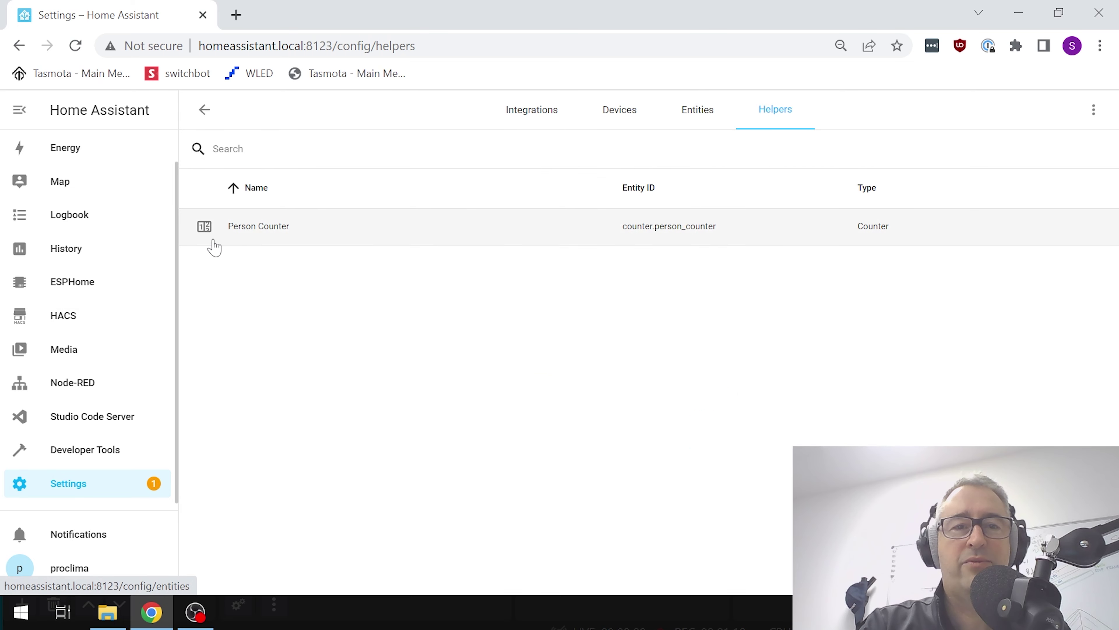
pyautogui.click(247, 240)
pyautogui.press('Escape')
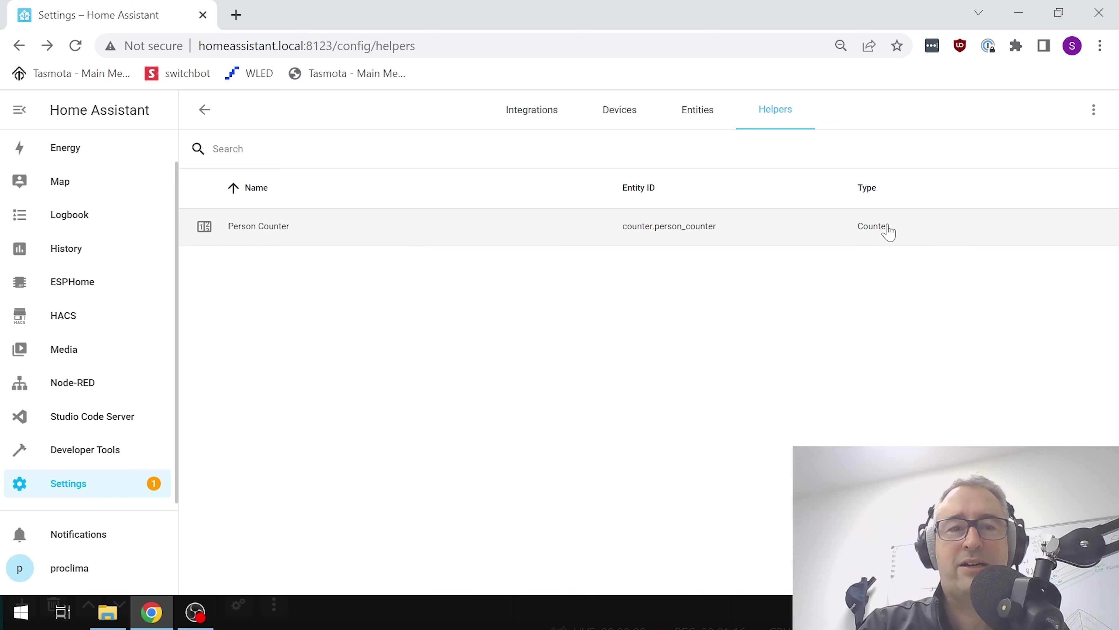
pyautogui.click(284, 241)
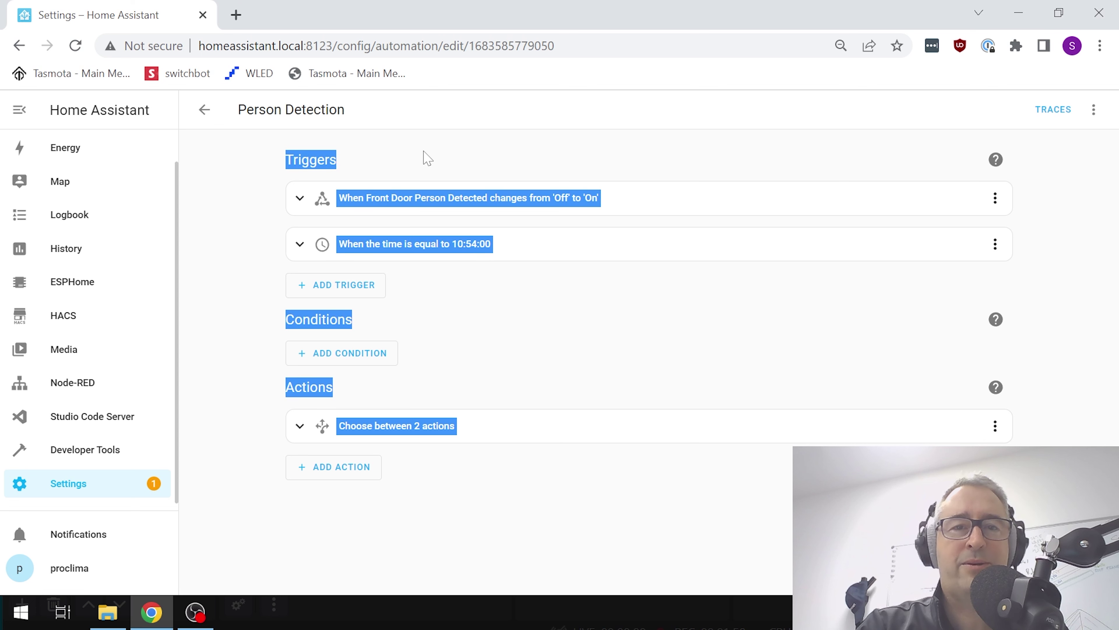
pyautogui.click(426, 157)
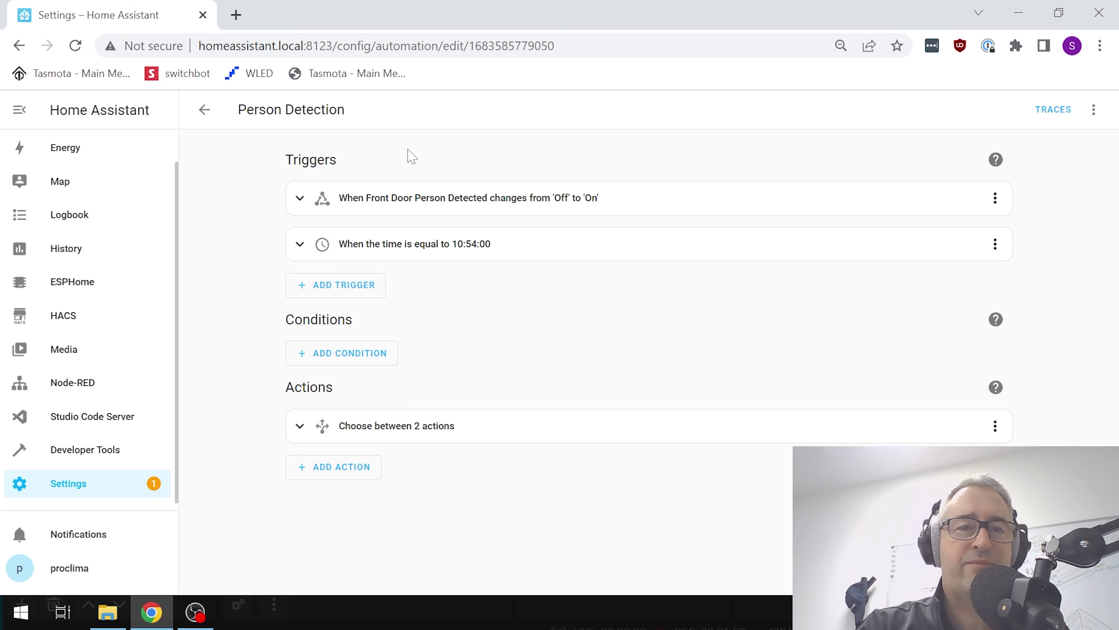
pyautogui.click(395, 202)
pyautogui.scroll(-1, 499, 295)
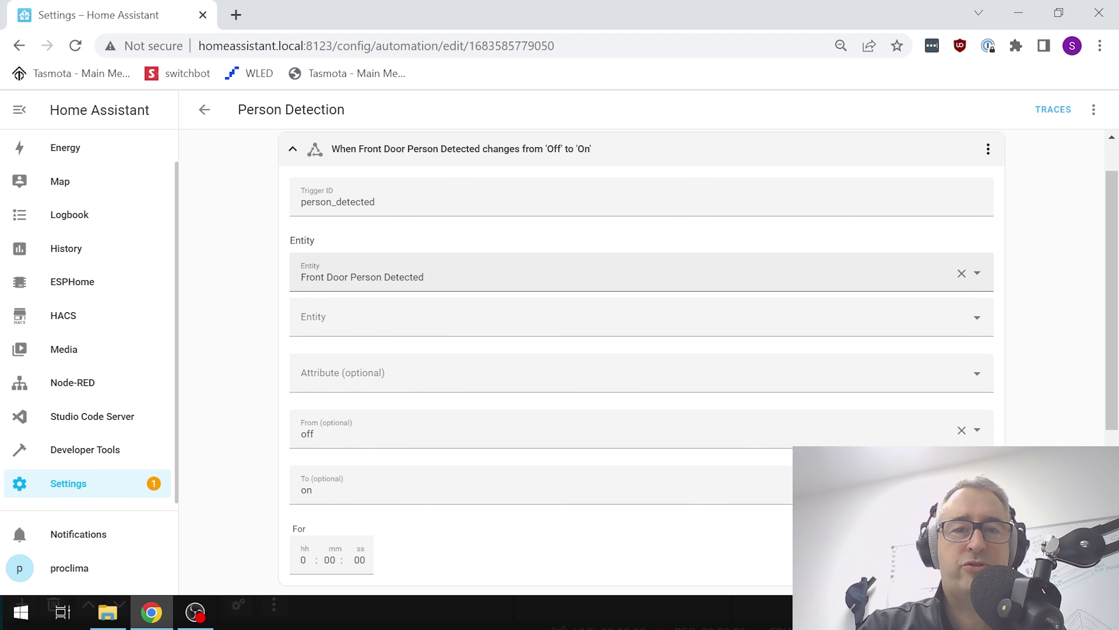
pyautogui.scroll(-2, 502, 332)
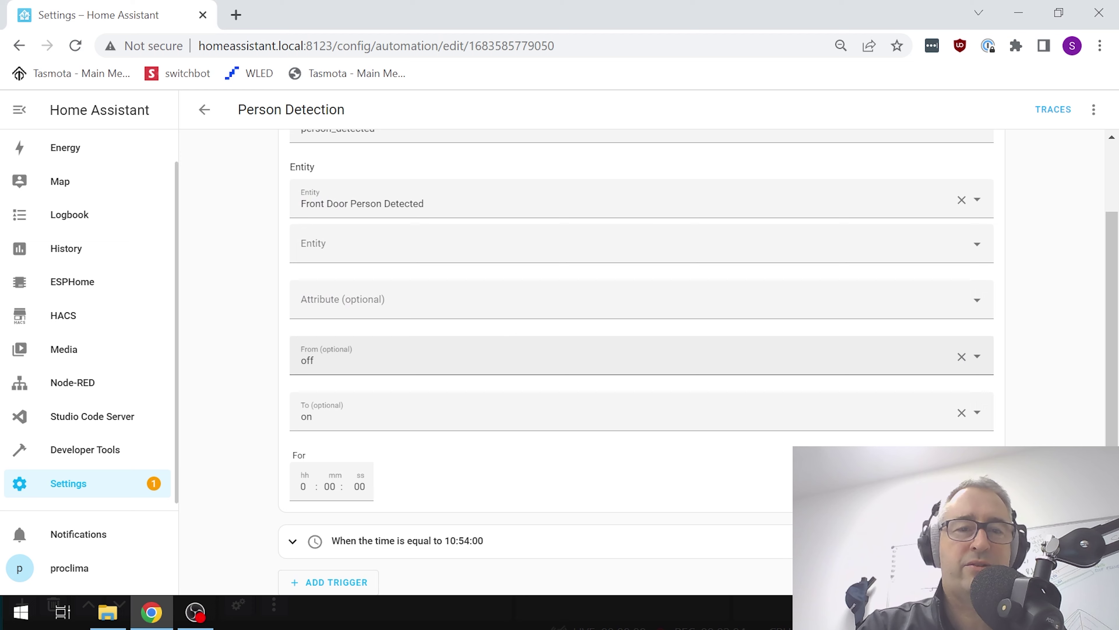
pyautogui.scroll(-2, 462, 367)
pyautogui.scroll(-2, 463, 367)
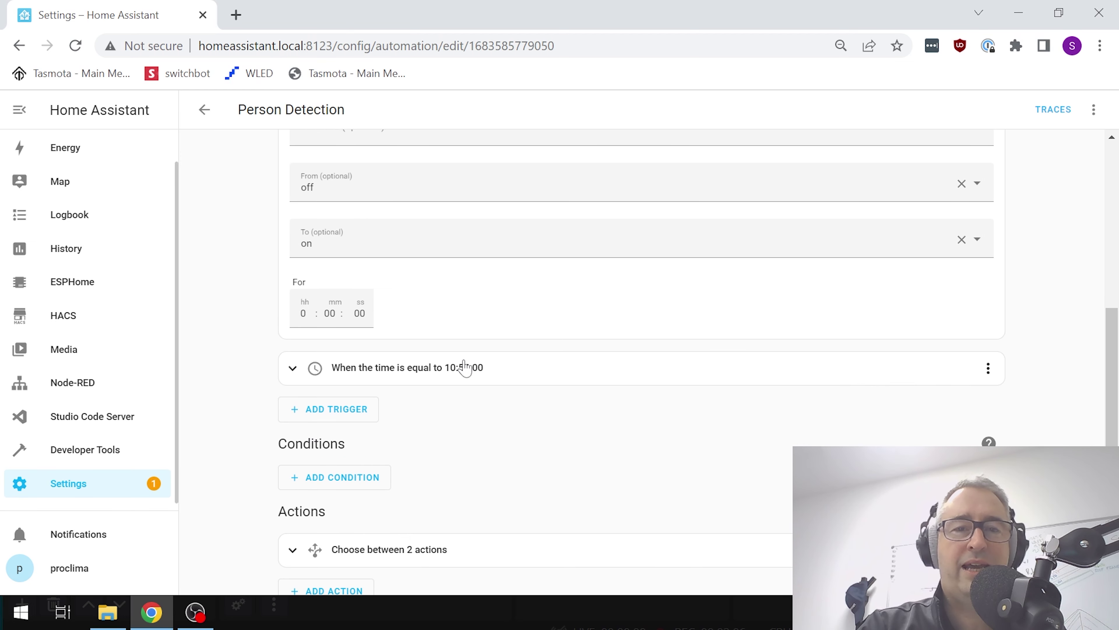
pyautogui.scroll(1, 445, 368)
pyautogui.click(293, 389)
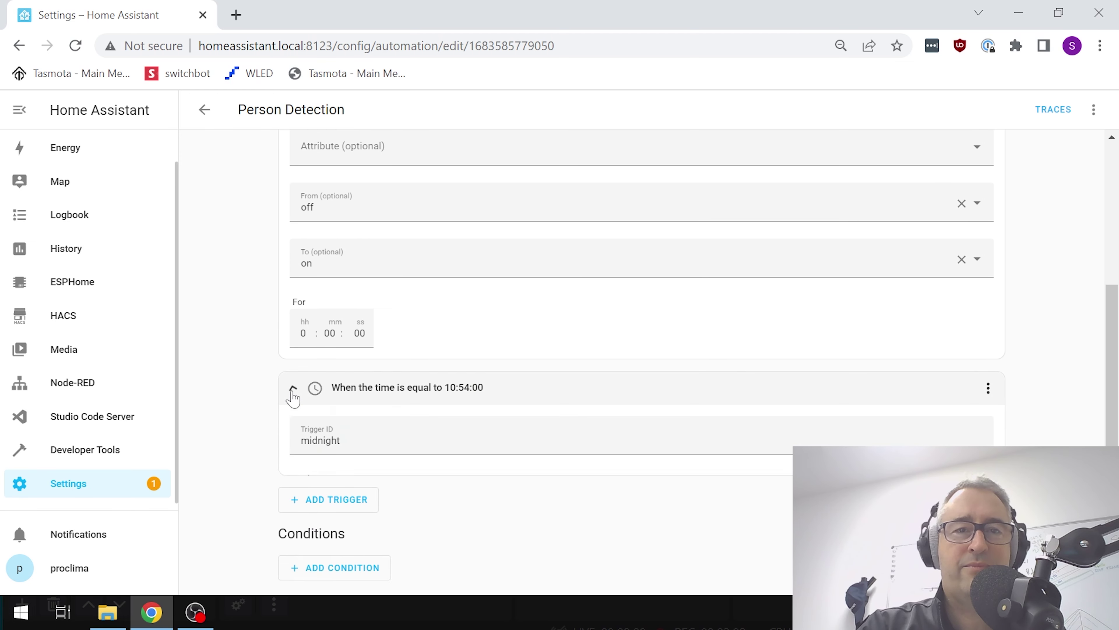
pyautogui.scroll(-4, 540, 433)
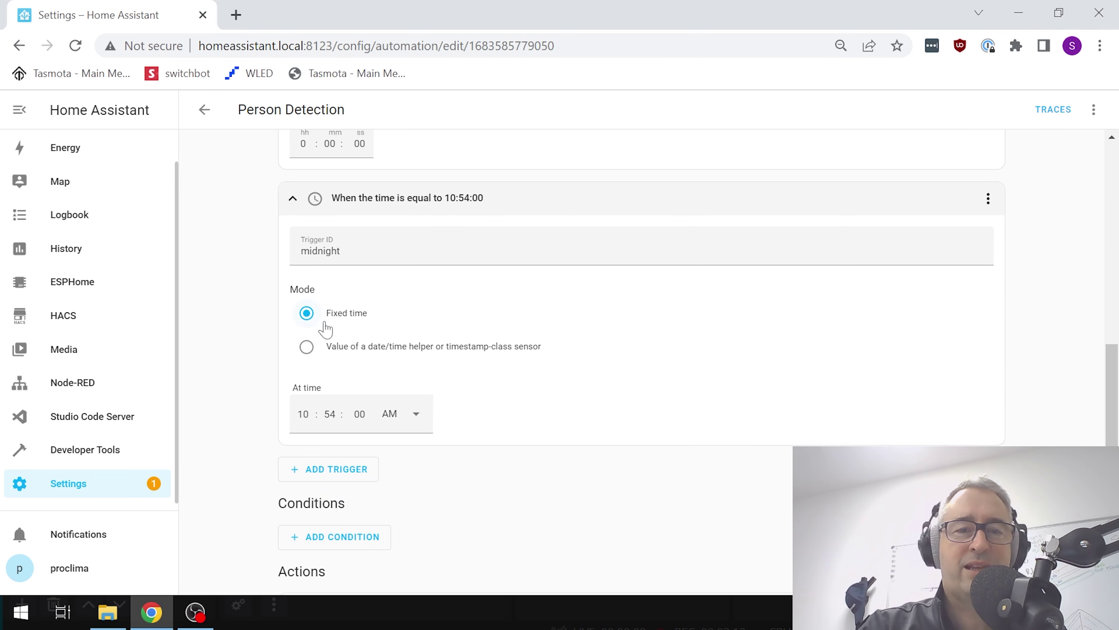
pyautogui.scroll(-2, 471, 356)
pyautogui.scroll(2, 472, 356)
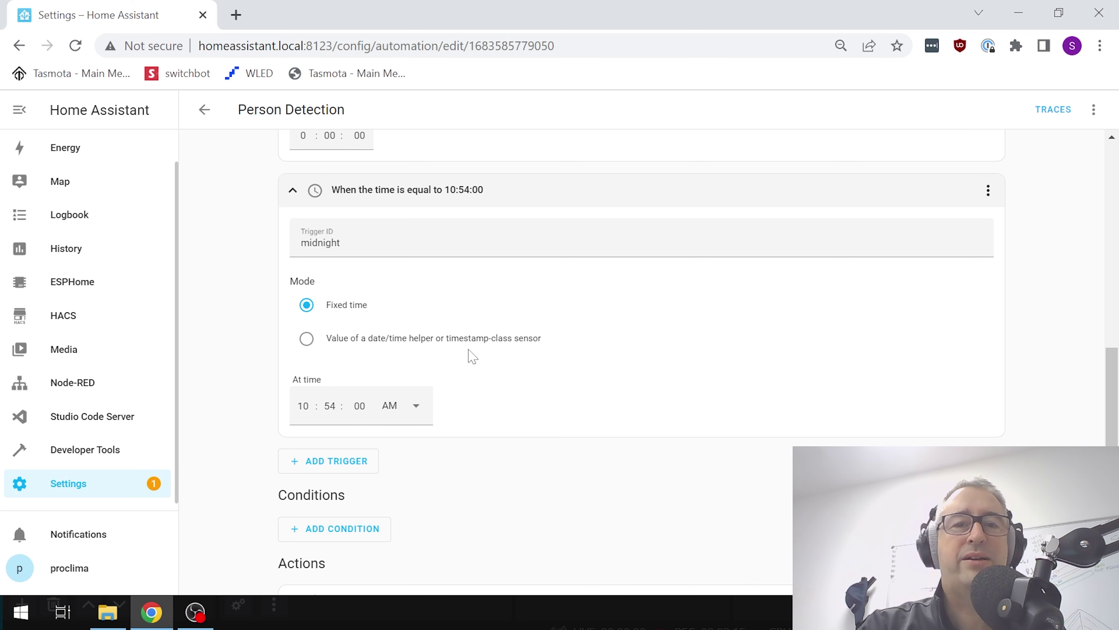
pyautogui.scroll(-1, 472, 356)
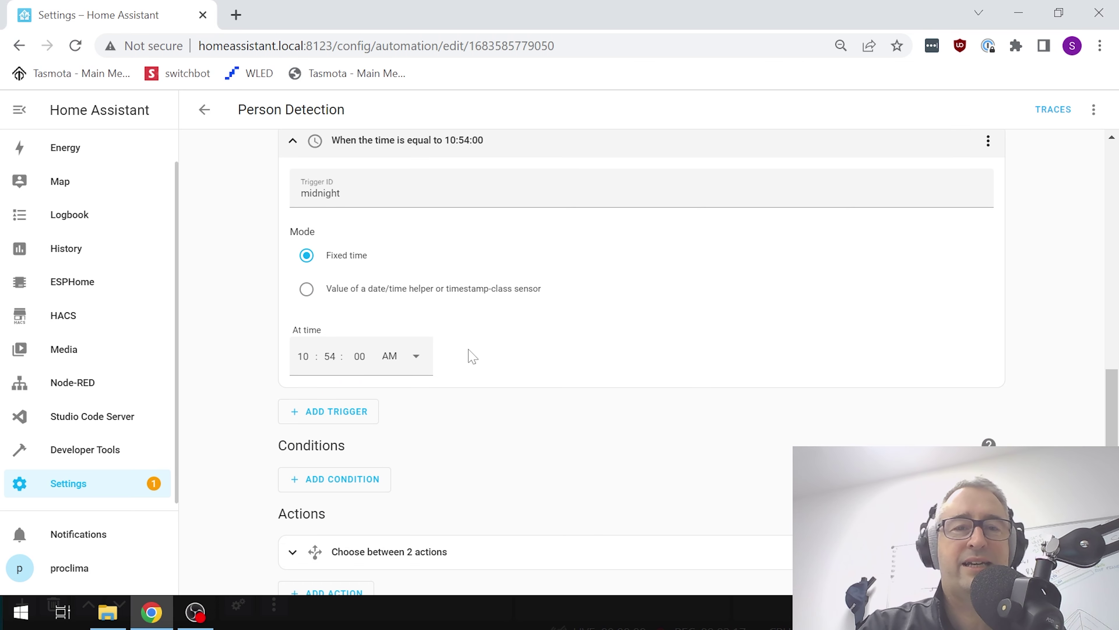
pyautogui.scroll(12, 473, 356)
pyautogui.scroll(-13, 473, 356)
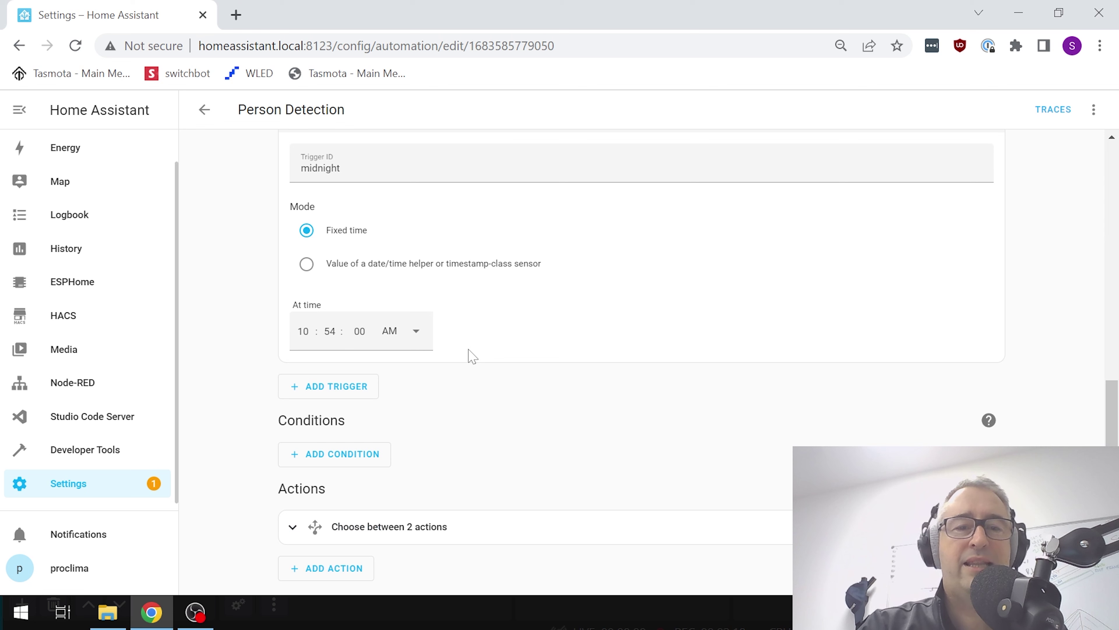
# Expand the Choose block and Option 1's person_detected condition and increment Person Counter action.
pyautogui.click(293, 527)
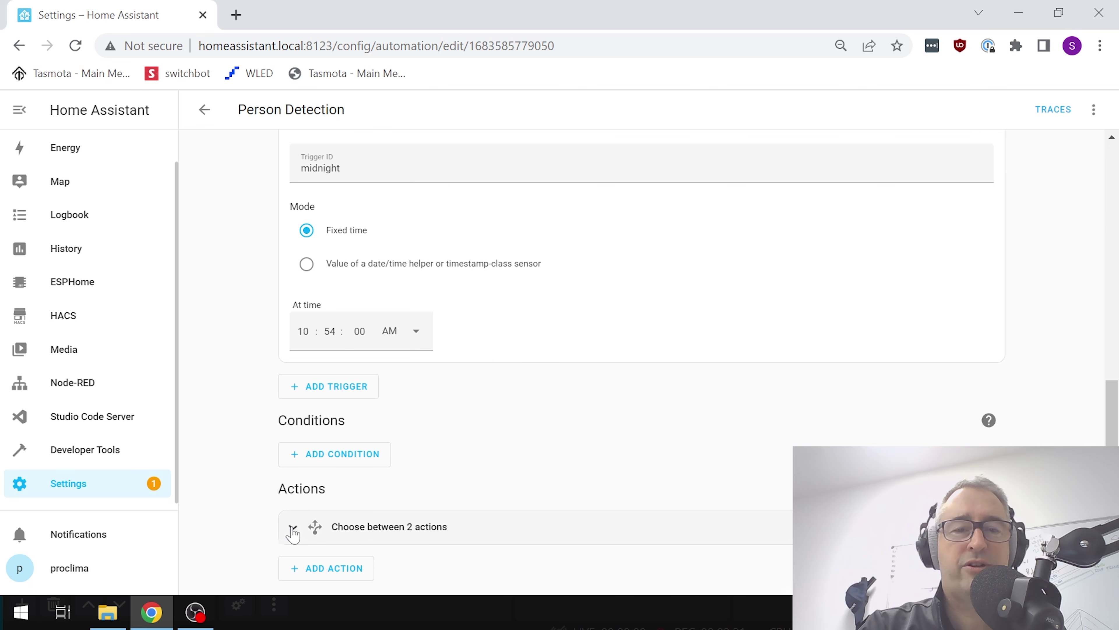
pyautogui.scroll(-8, 529, 501)
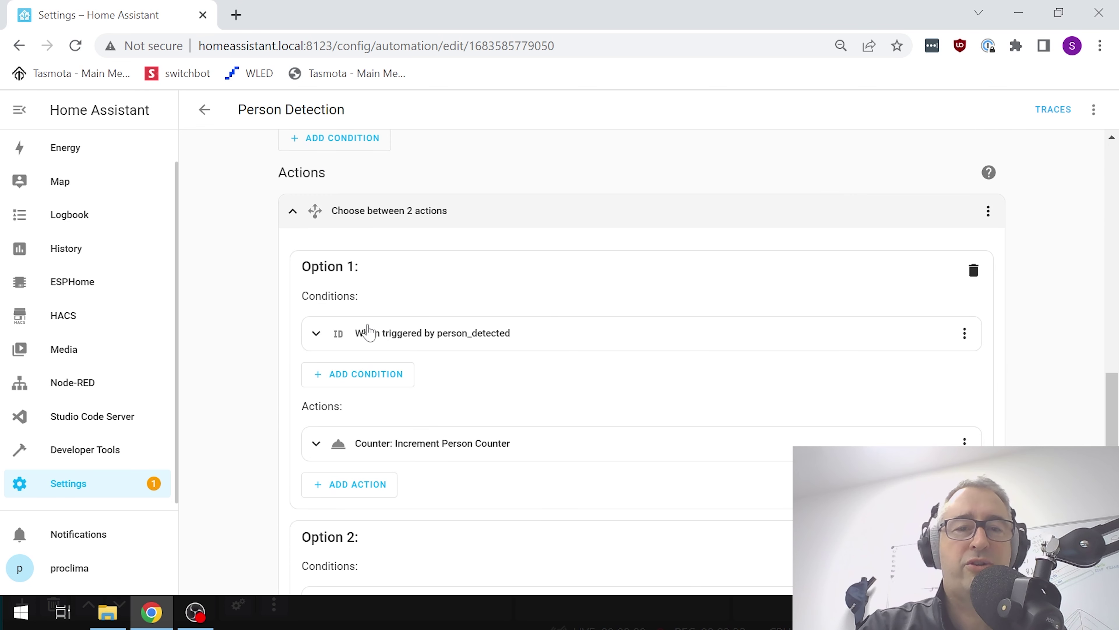
pyautogui.click(315, 334)
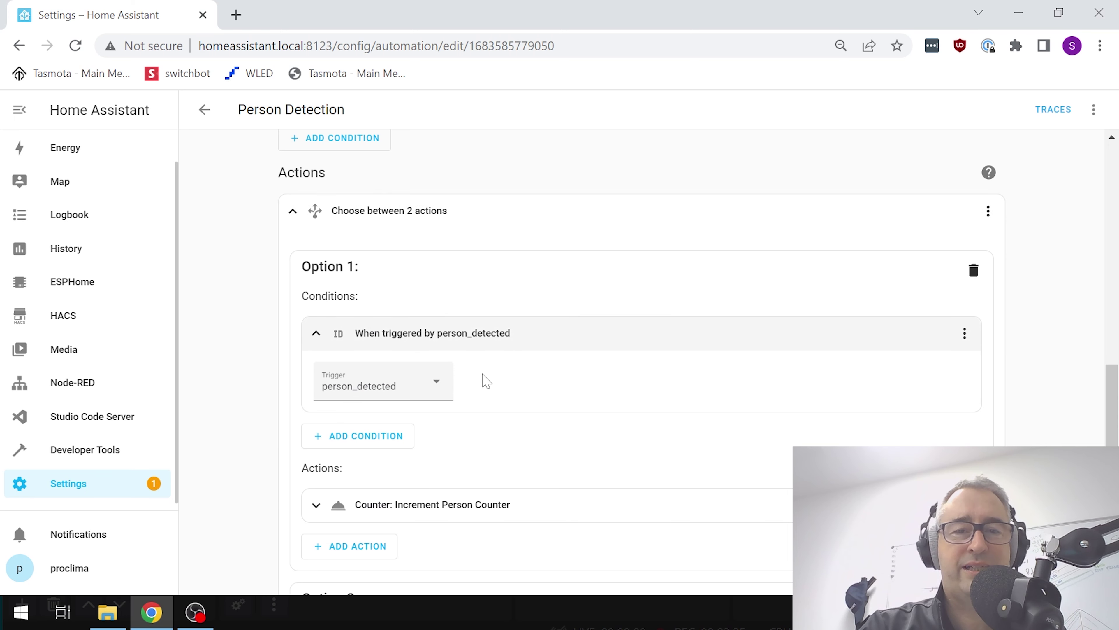
pyautogui.scroll(-3, 485, 380)
pyautogui.scroll(-2, 485, 380)
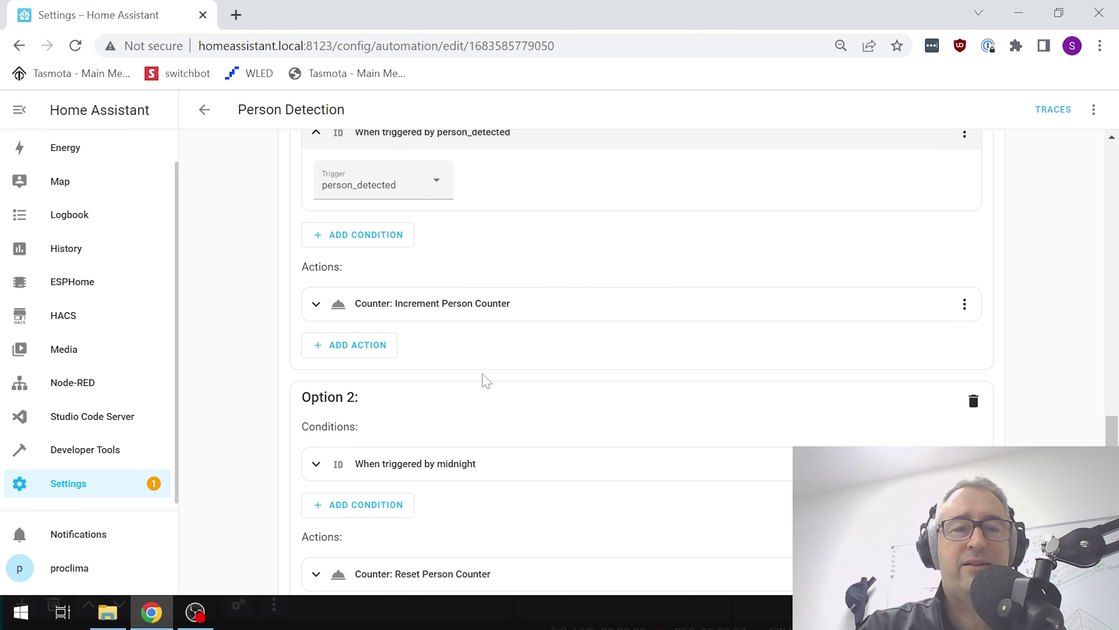
pyautogui.scroll(-4, 485, 380)
pyautogui.scroll(6, 485, 380)
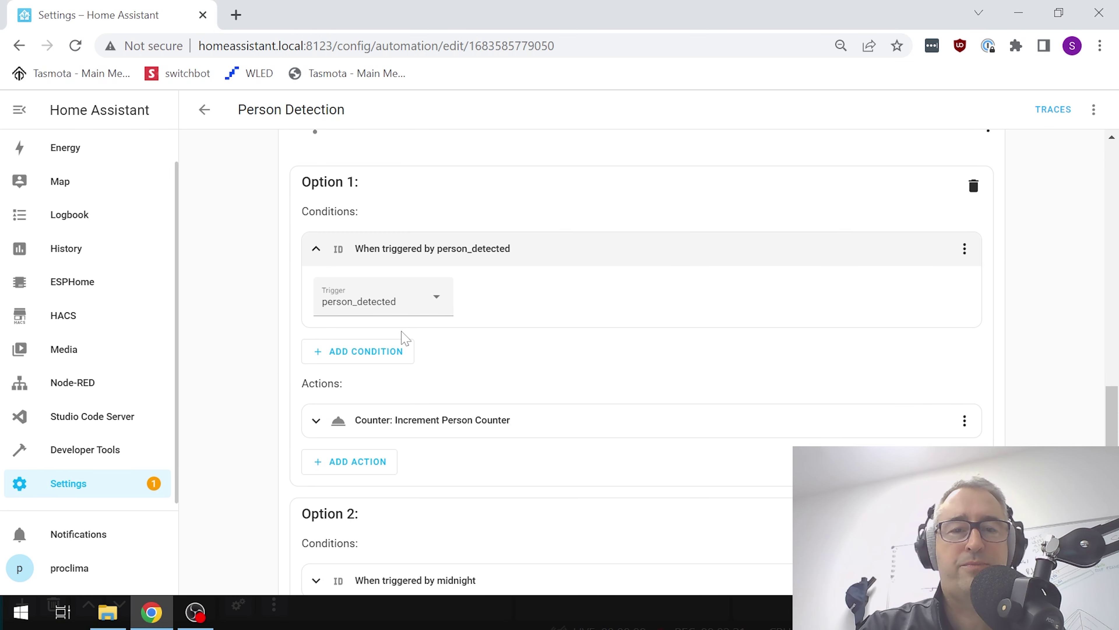
pyautogui.click(318, 421)
# Expand Option 2's midnight trigger condition and its reset Person Counter action.
pyautogui.scroll(-3, 465, 445)
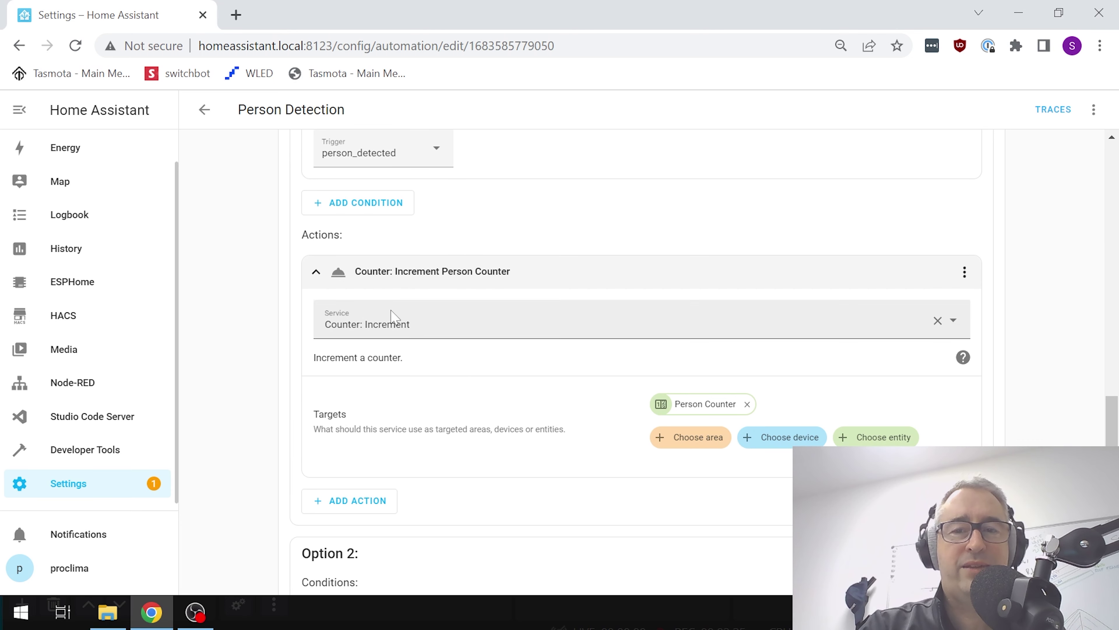
pyautogui.scroll(-2, 524, 414)
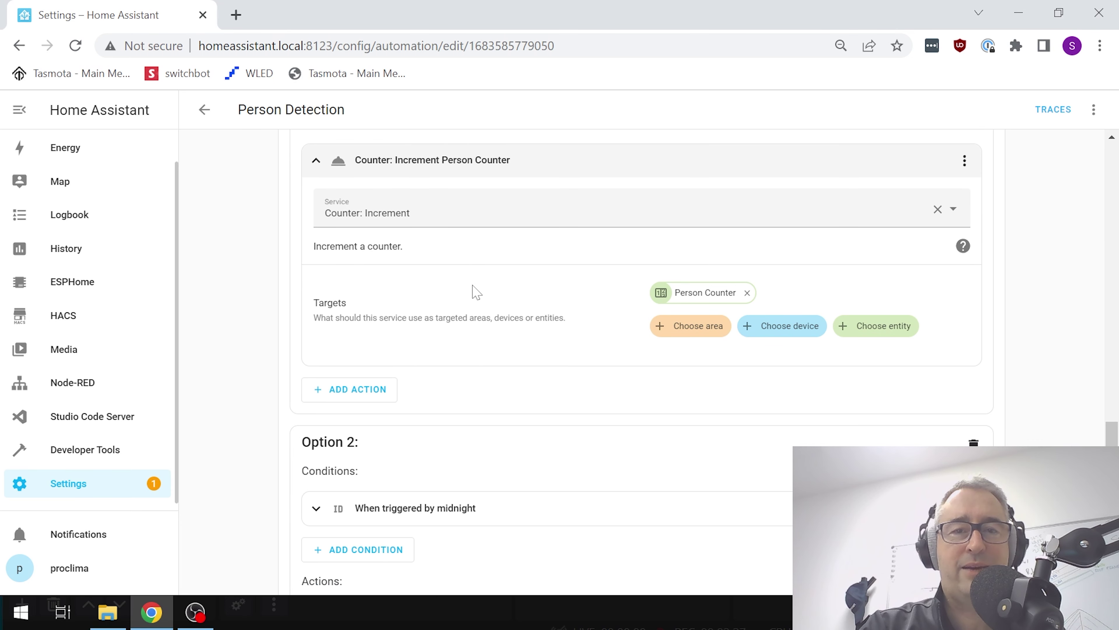
pyautogui.scroll(-5, 476, 292)
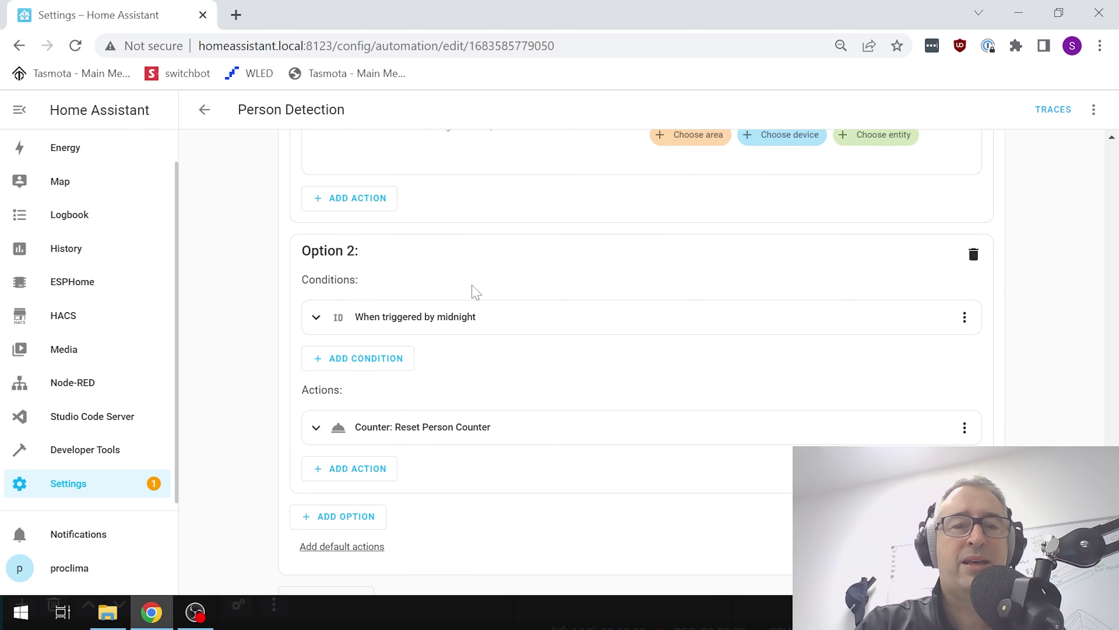
pyautogui.click(315, 289)
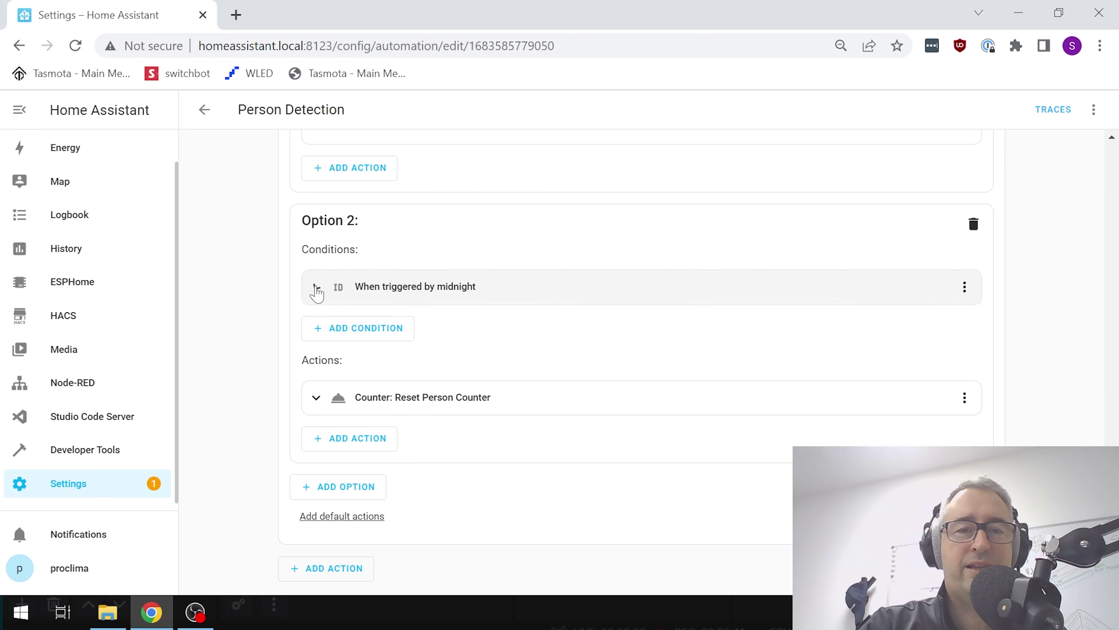
pyautogui.scroll(-1, 522, 343)
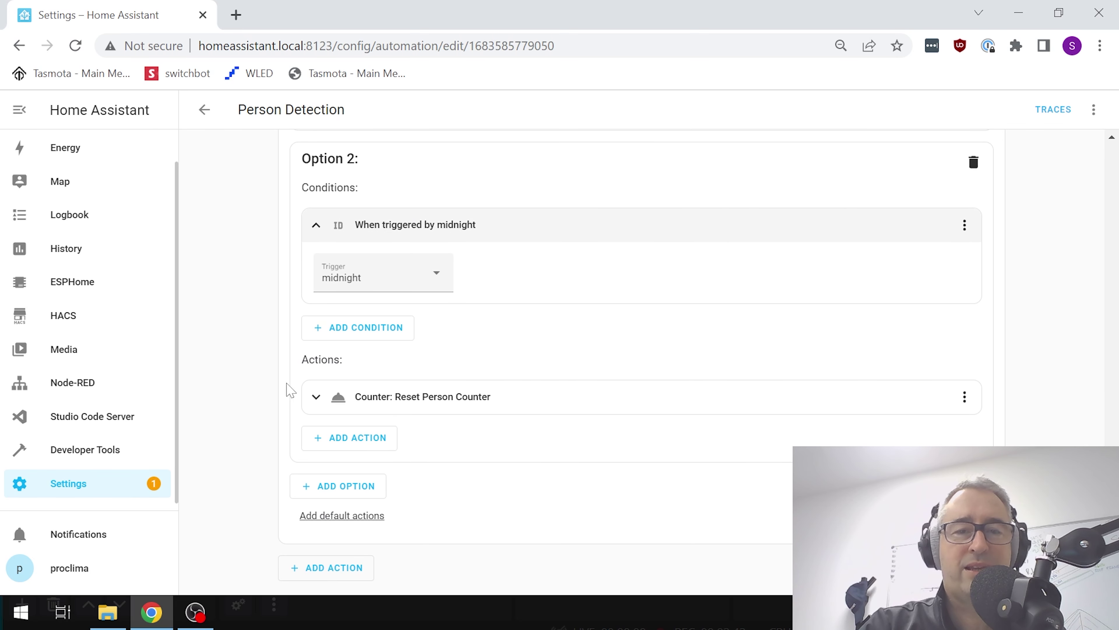
pyautogui.click(317, 398)
pyautogui.scroll(-2, 562, 424)
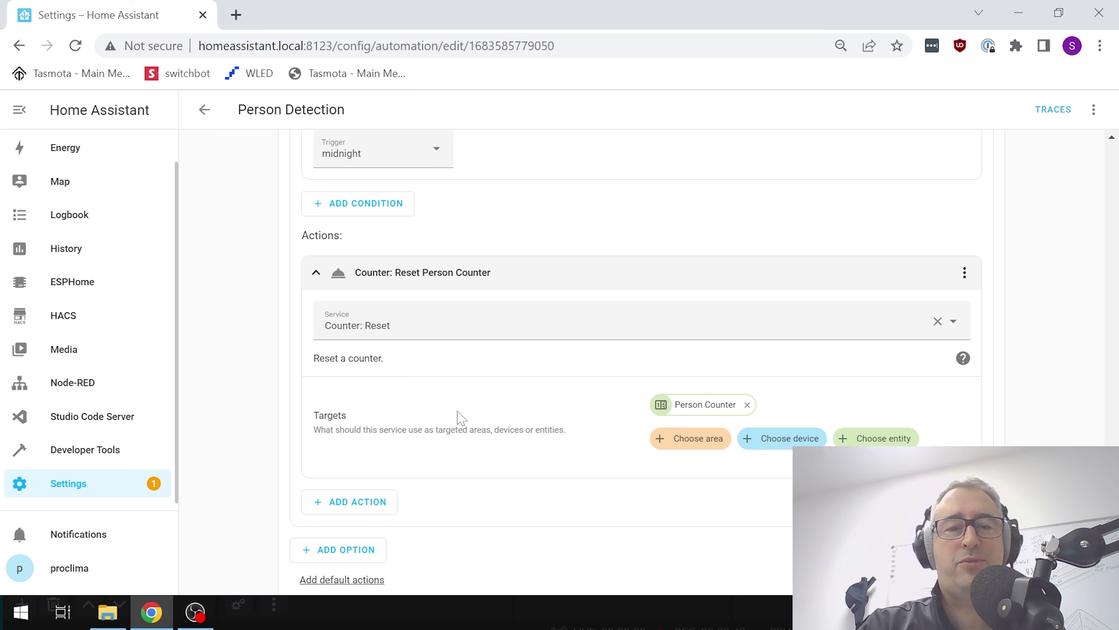
pyautogui.scroll(-1, 458, 414)
pyautogui.scroll(10, 460, 418)
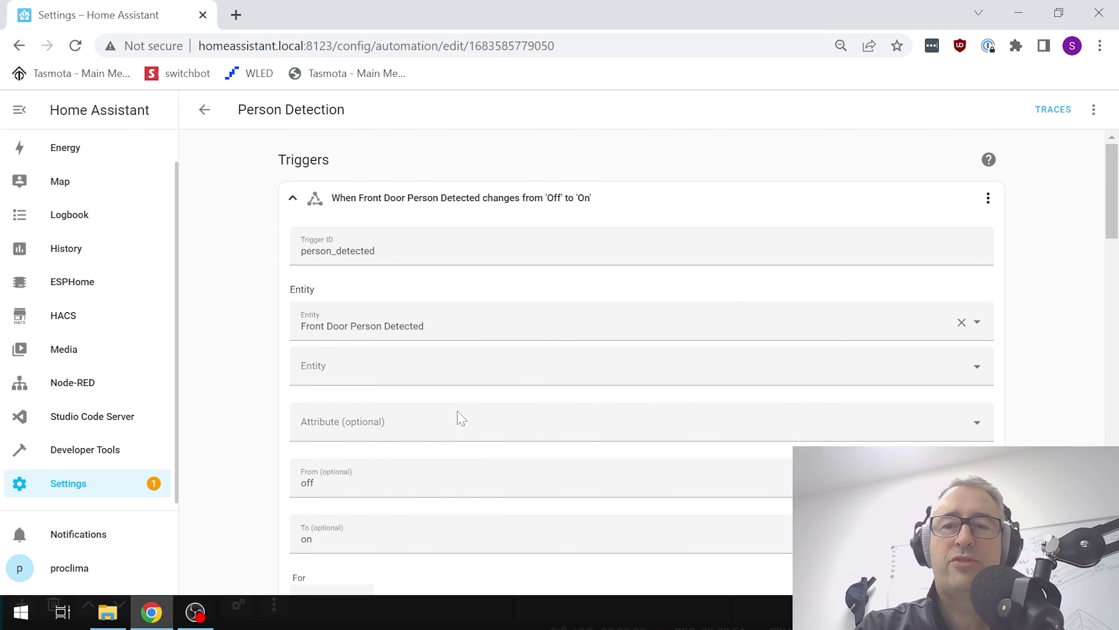